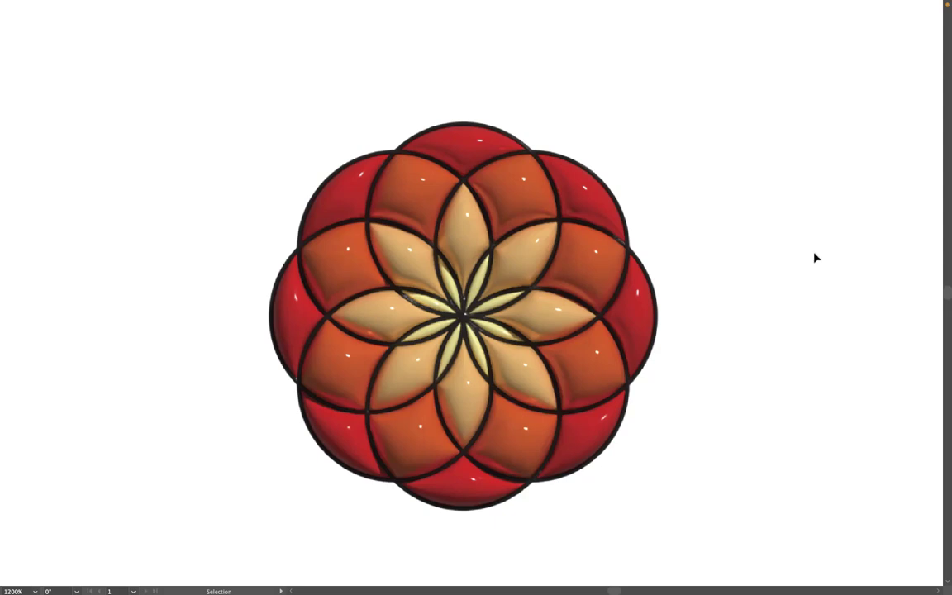
- Leave full-screen mode and scroll the view to bring the rosette reference image into view
key(f)
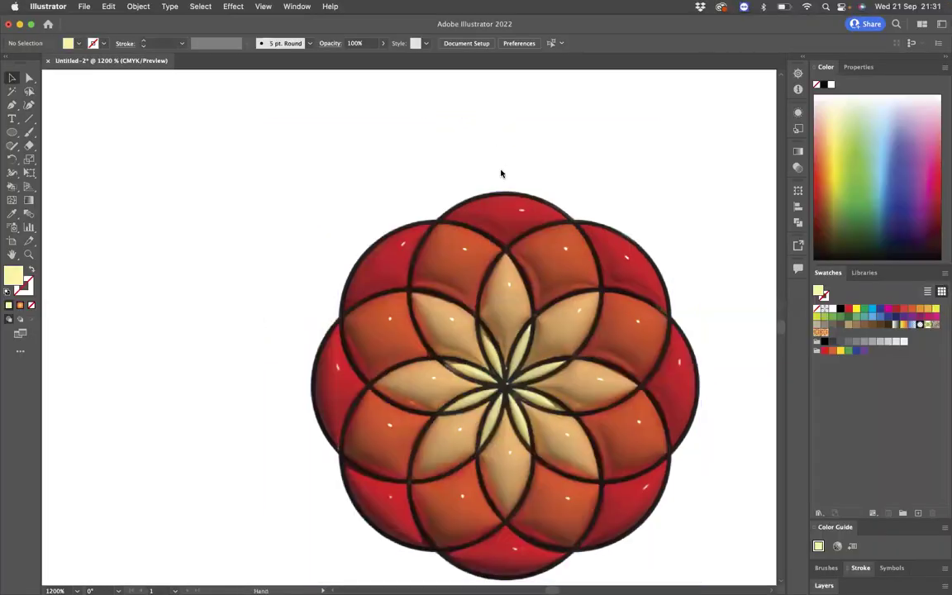
scroll(502, 174, down, 3)
scroll(502, 174, right, 5)
- Delete the rosette reference image and draw a circle near the top of the artboard
click(205, 129)
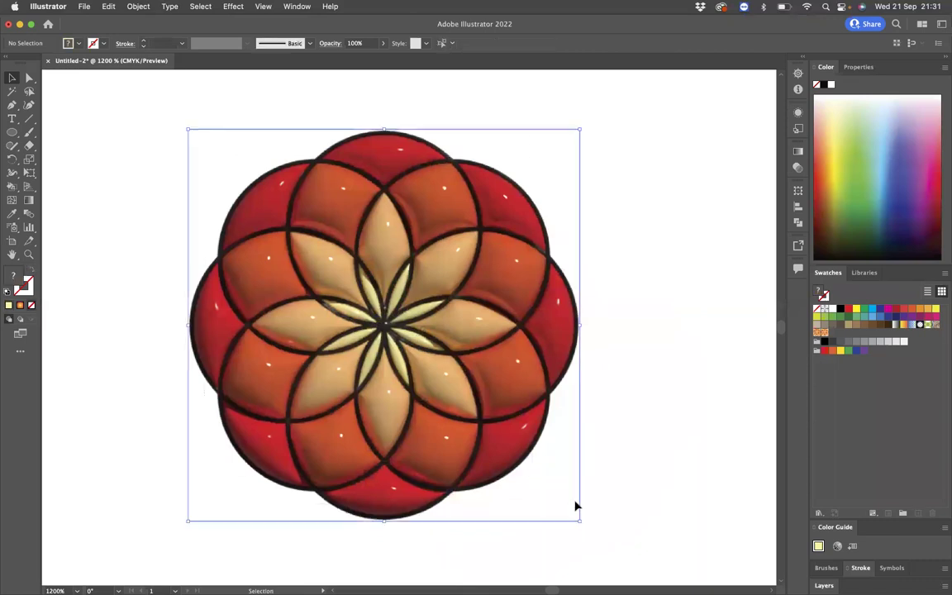
key(Delete)
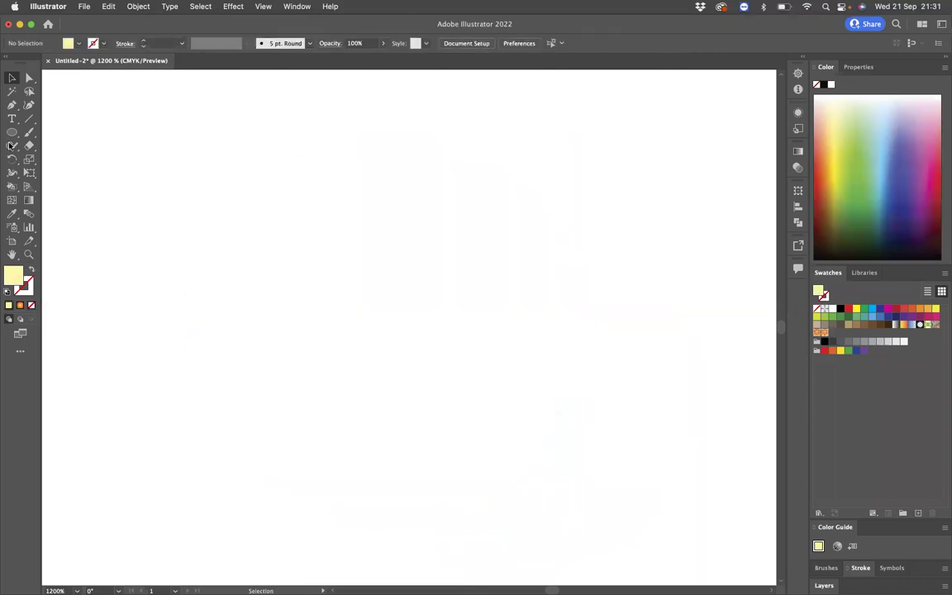
click(12, 133)
mouse_move(404, 167)
mouse_down()
mouse_move(478, 228)
mouse_move(428, 199)
mouse_move(503, 271)
mouse_move(453, 219)
mouse_move(475, 239)
mouse_up()
- Give the circle no fill and a 0.1 mm black stroke
key(shift+x)
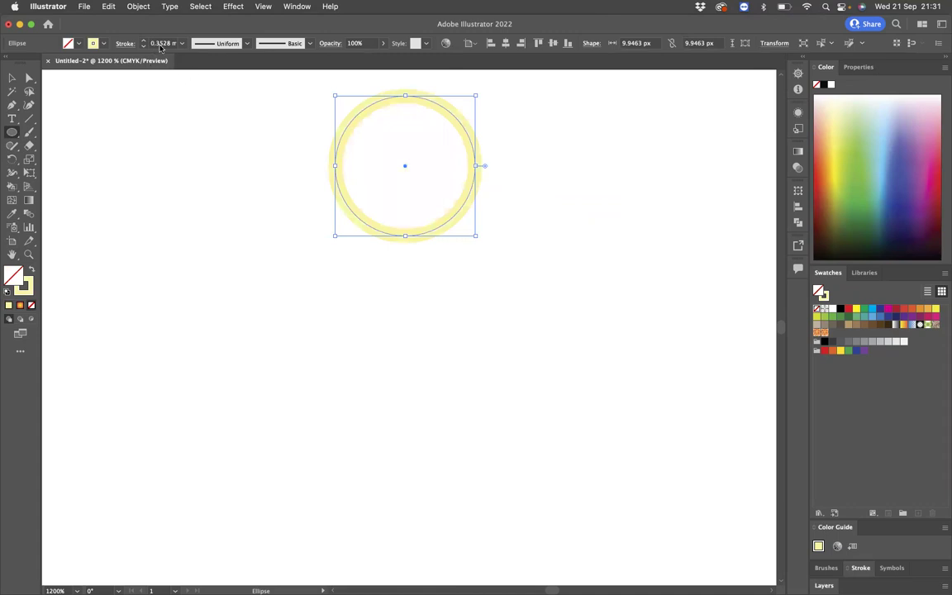
click(182, 42)
click(175, 53)
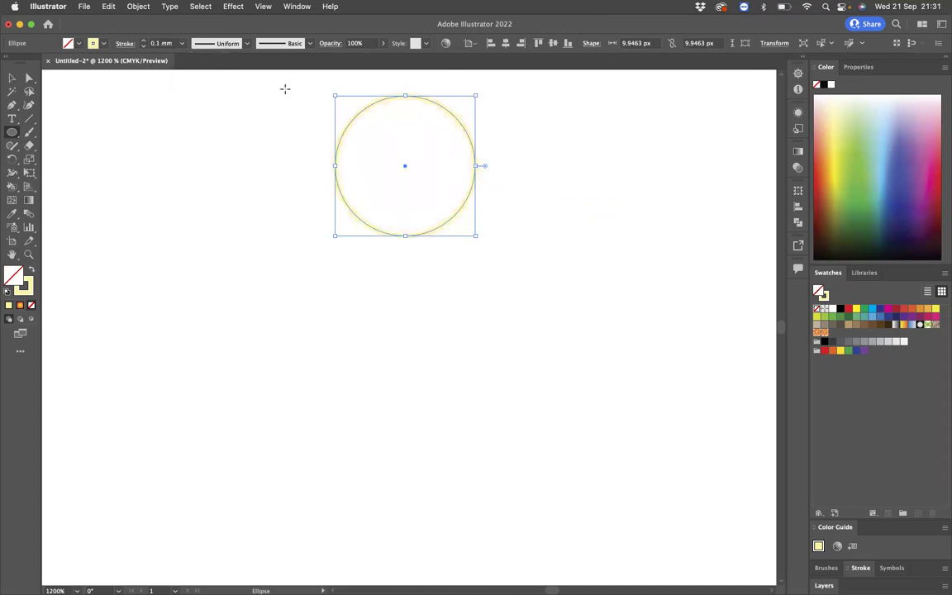
click(94, 43)
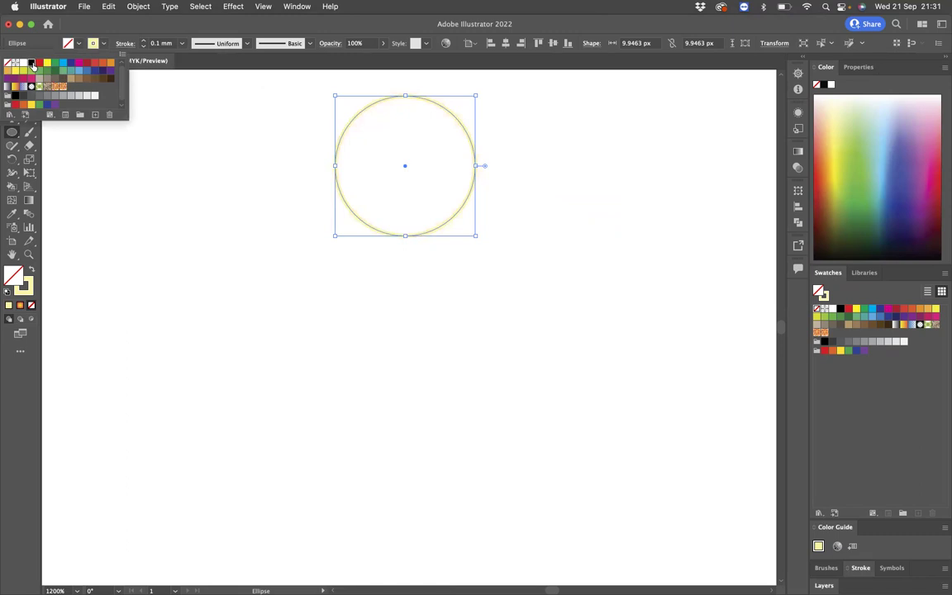
click(31, 63)
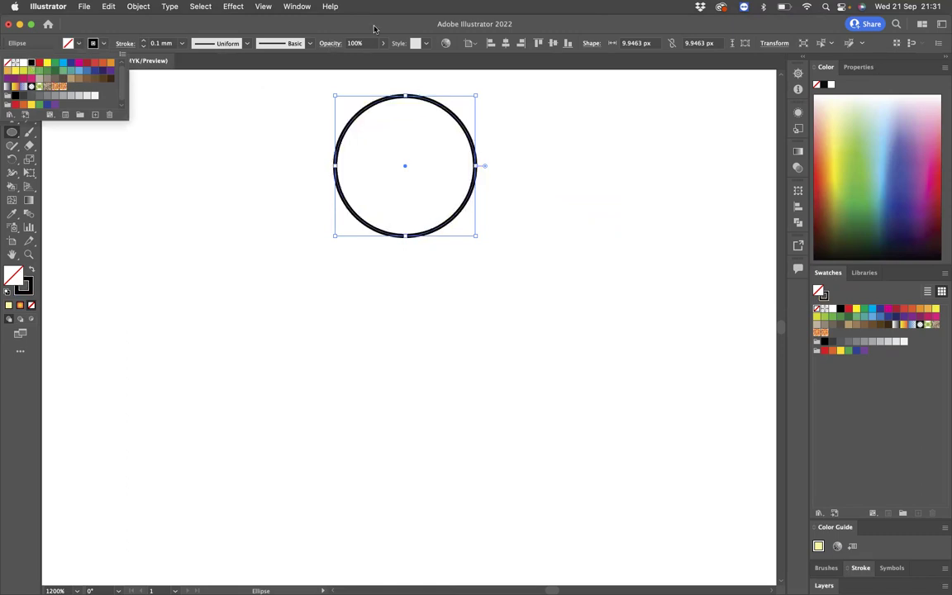
click(13, 157)
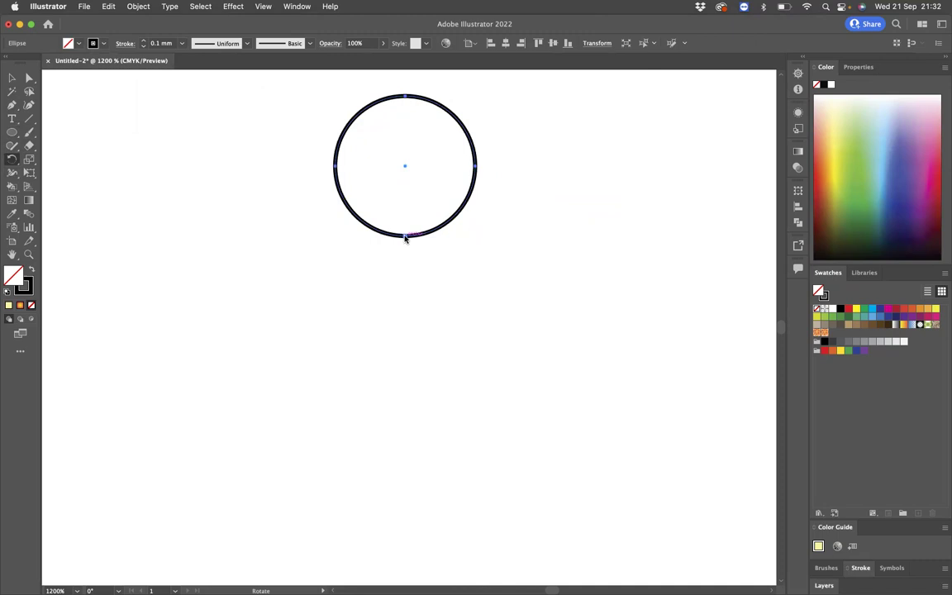
- Copy the circle at 45° around its bottom anchor, repeating until eight circles ring the point, then deselect
alt+click(405, 238)
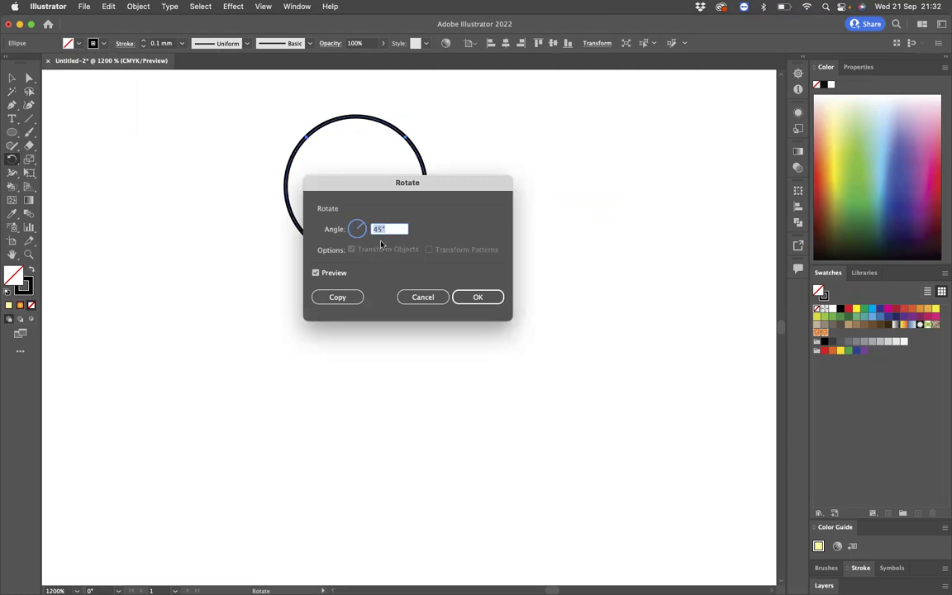
click(344, 302)
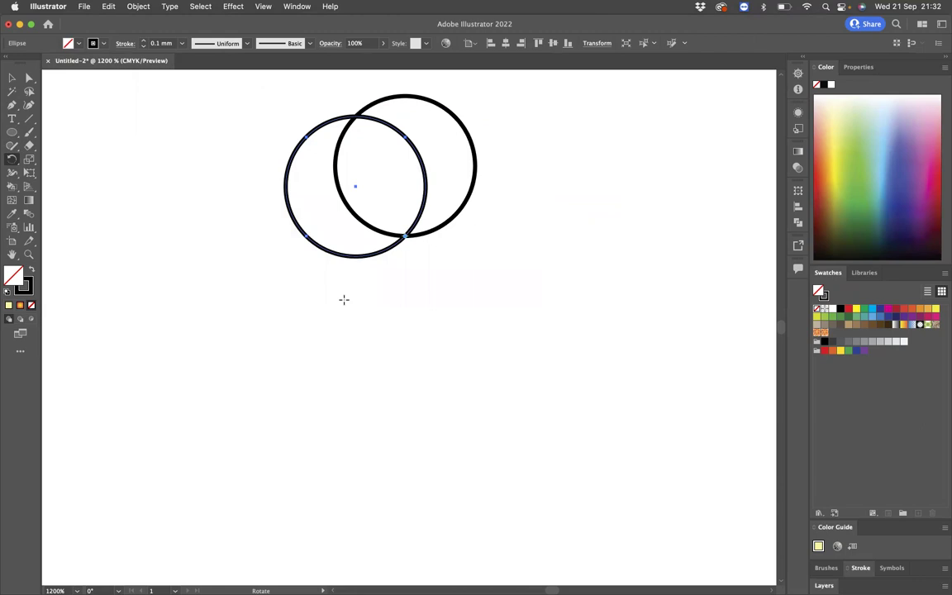
key(super+d)
key(super+d)
key(super+d)
key(super+d)
key(super+d)
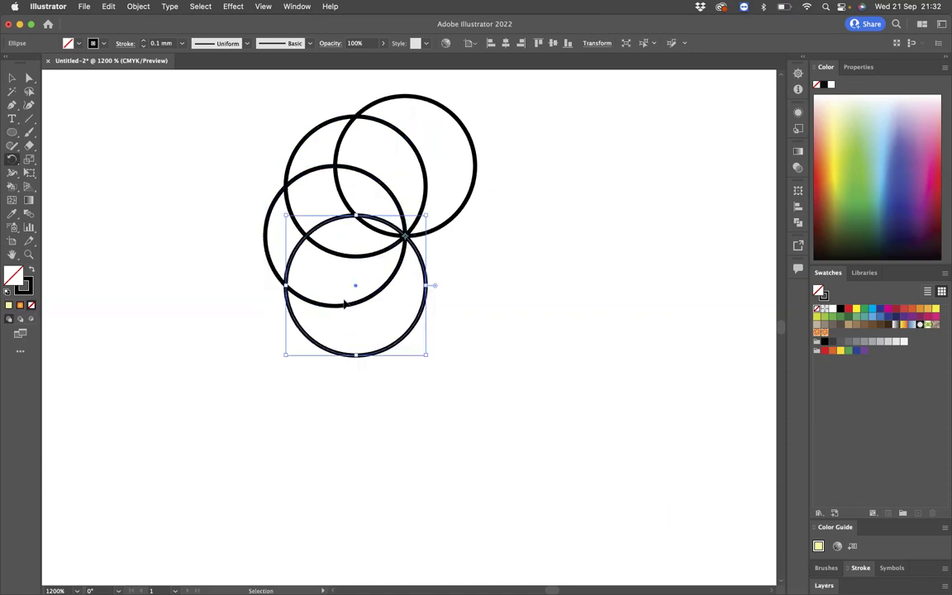
key(super+d)
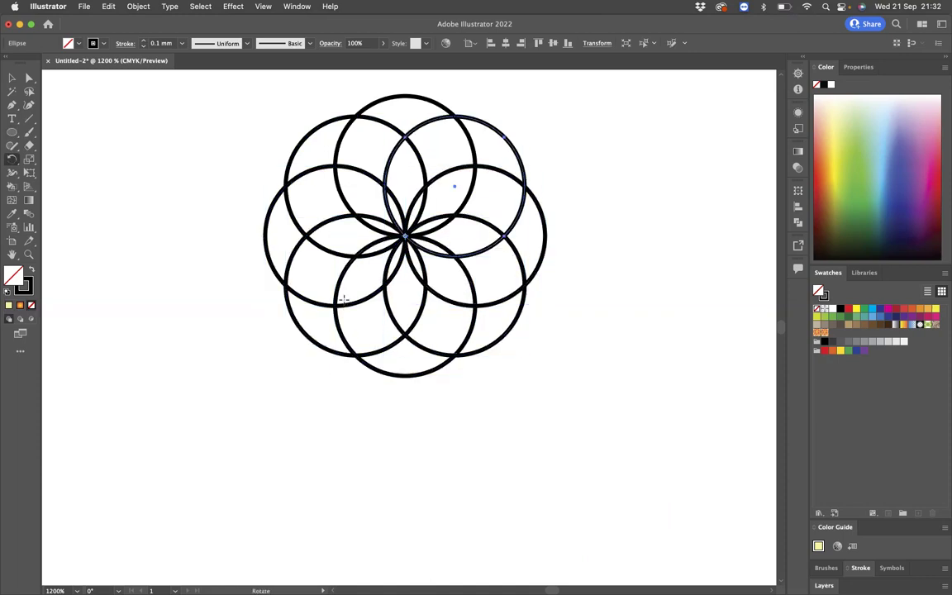
click(11, 77)
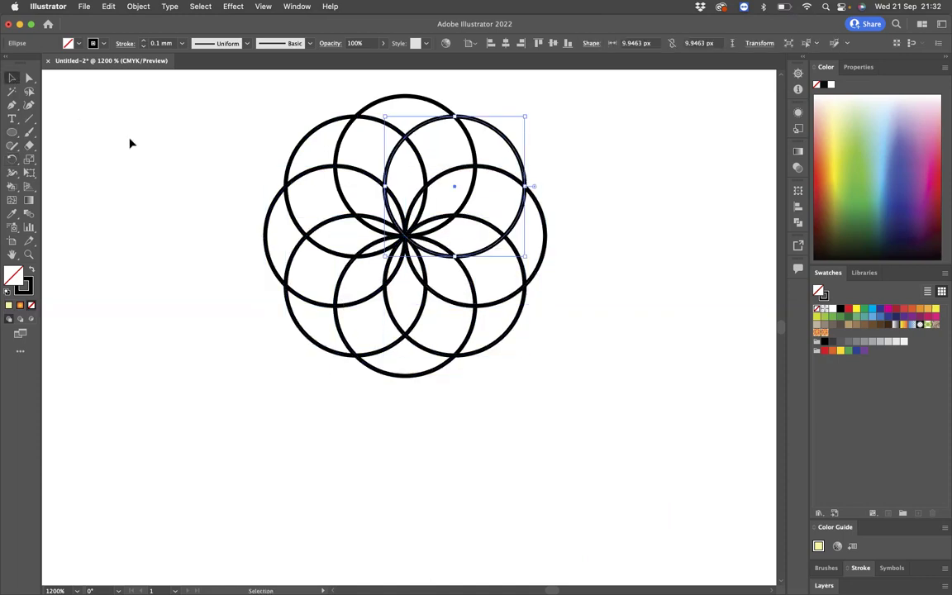
click(590, 348)
- Marquee-select all eight circles and click them with the Live Paint Bucket to form a Live Paint group
scroll(585, 359, up, 3)
scroll(591, 399, left, 1)
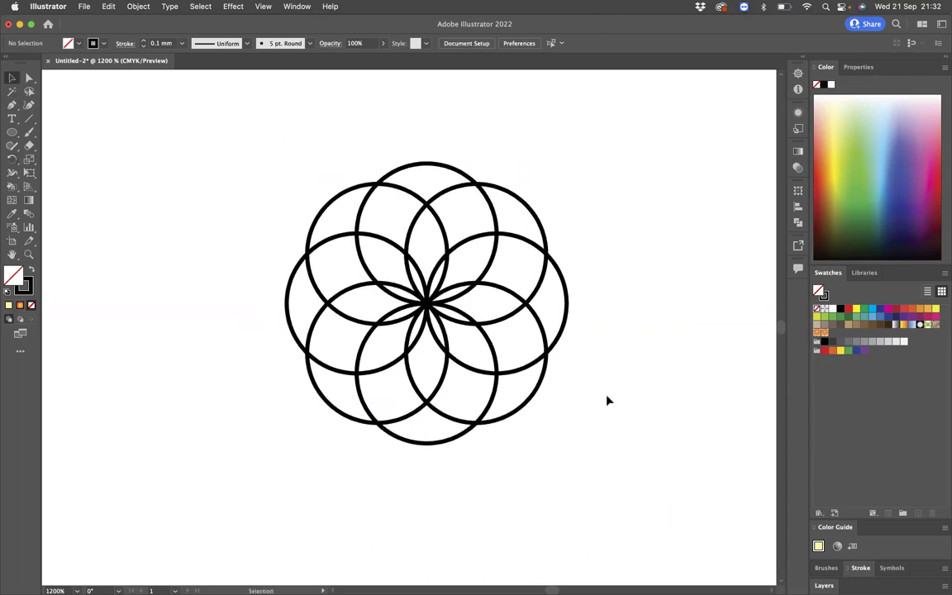
drag(262, 147, 609, 495)
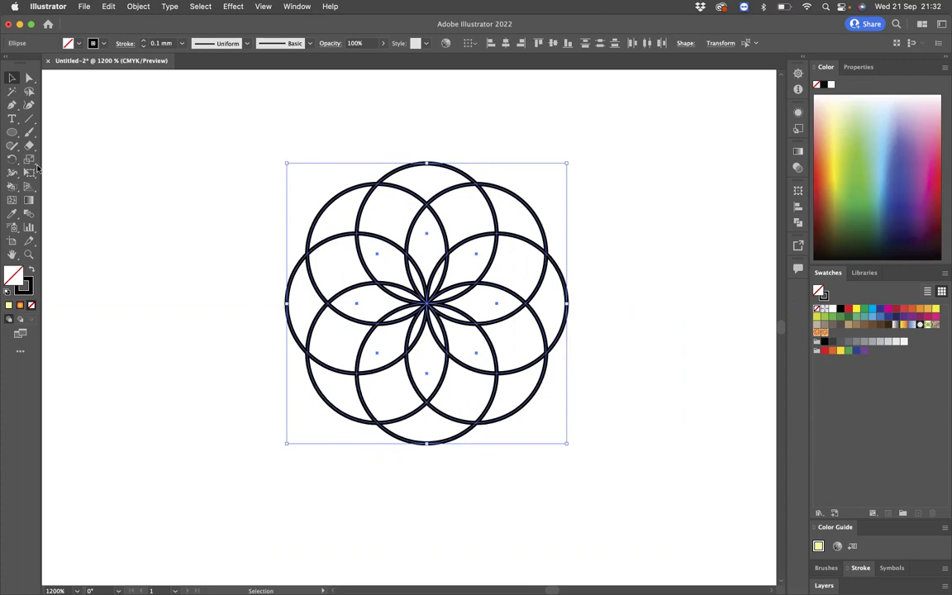
click(12, 187)
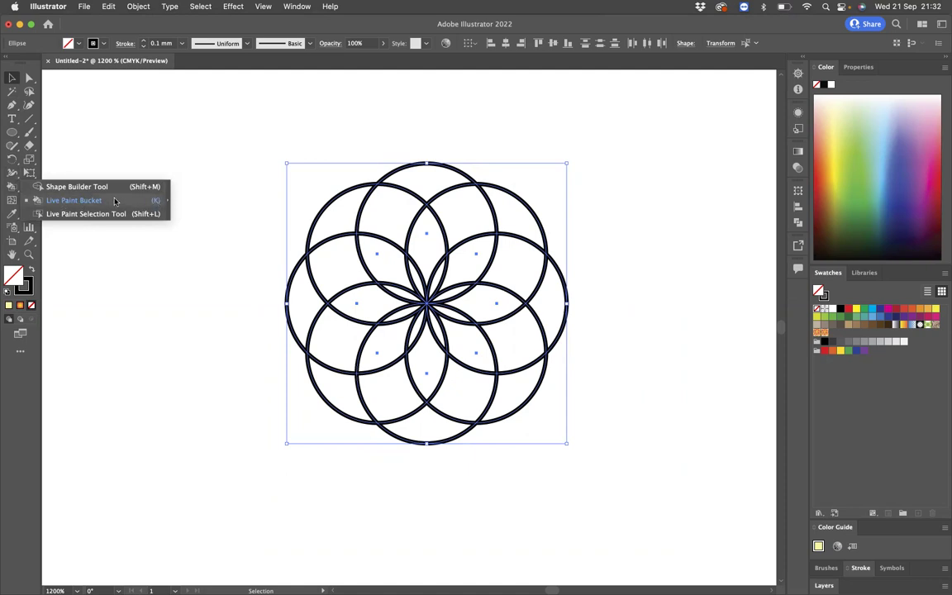
click(155, 201)
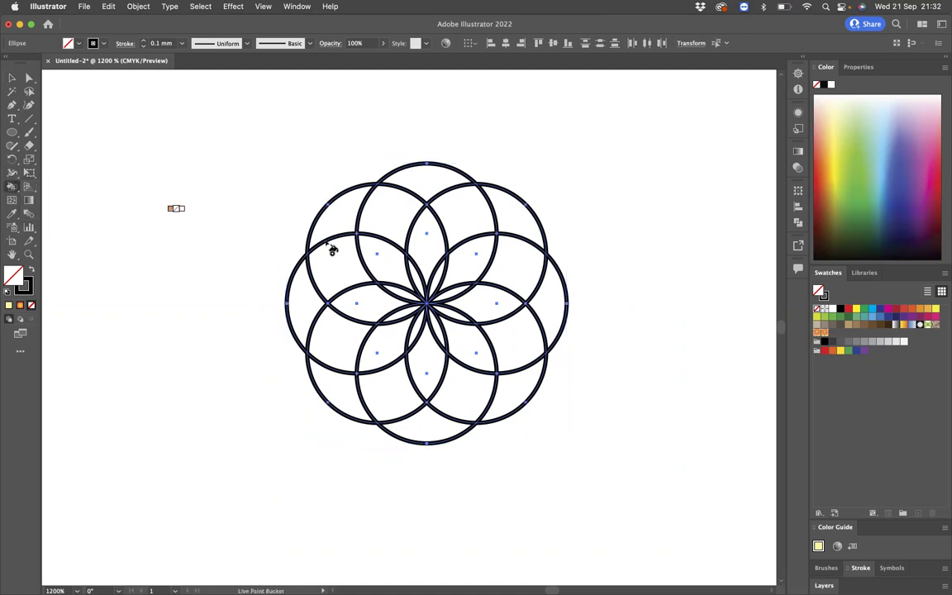
click(420, 173)
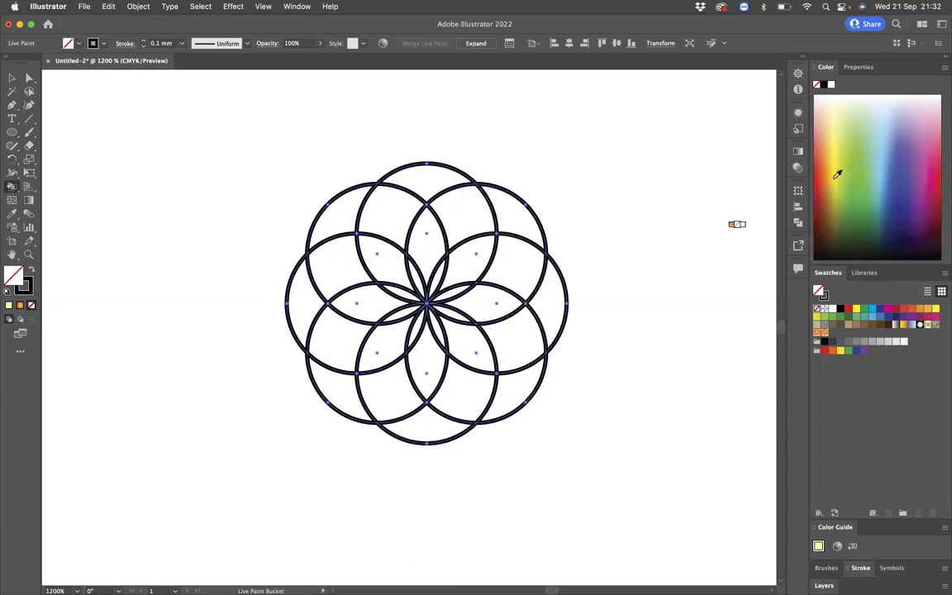
- Fill the eight outer petals light blue with the Live Paint Bucket
click(886, 159)
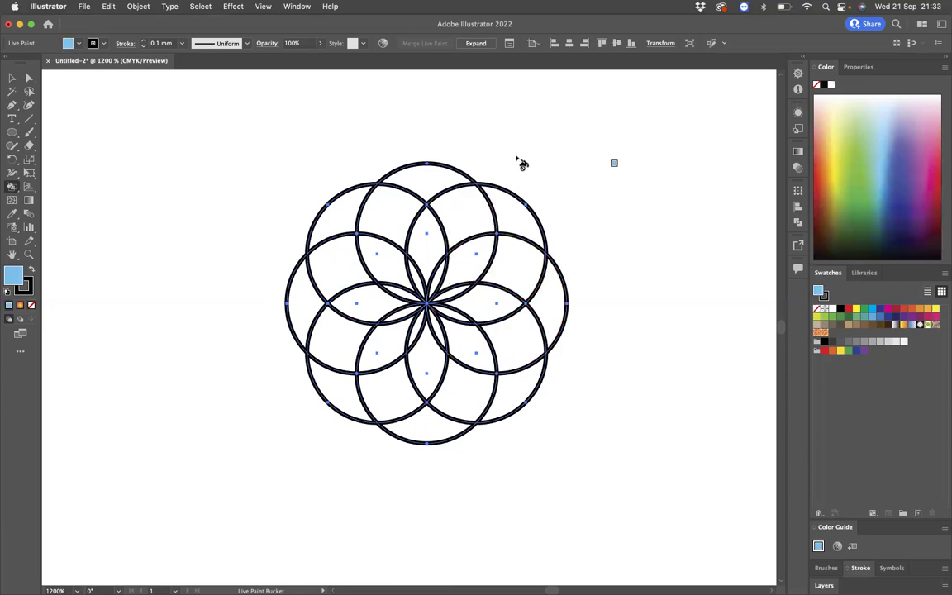
click(436, 174)
click(525, 212)
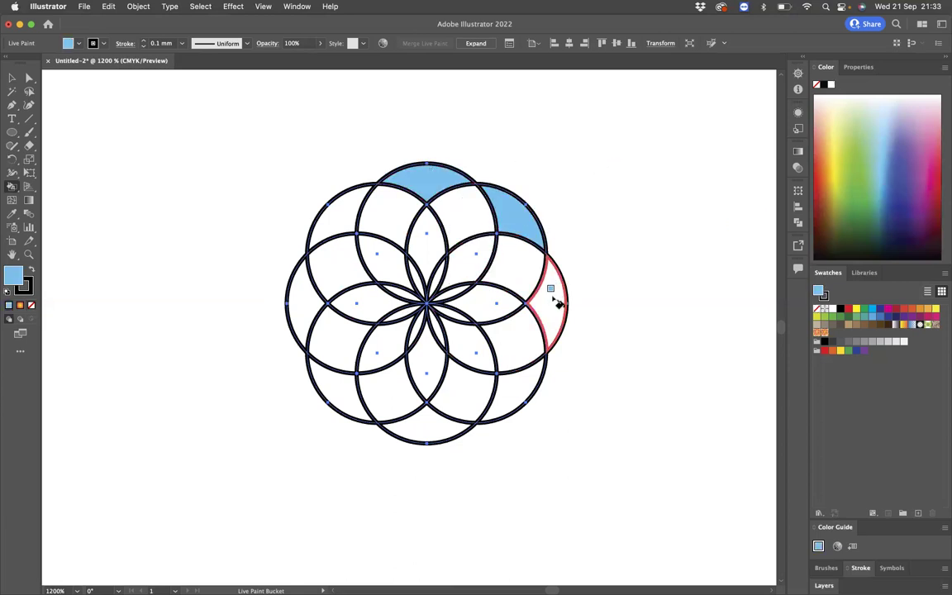
click(551, 291)
click(513, 383)
click(448, 430)
click(346, 396)
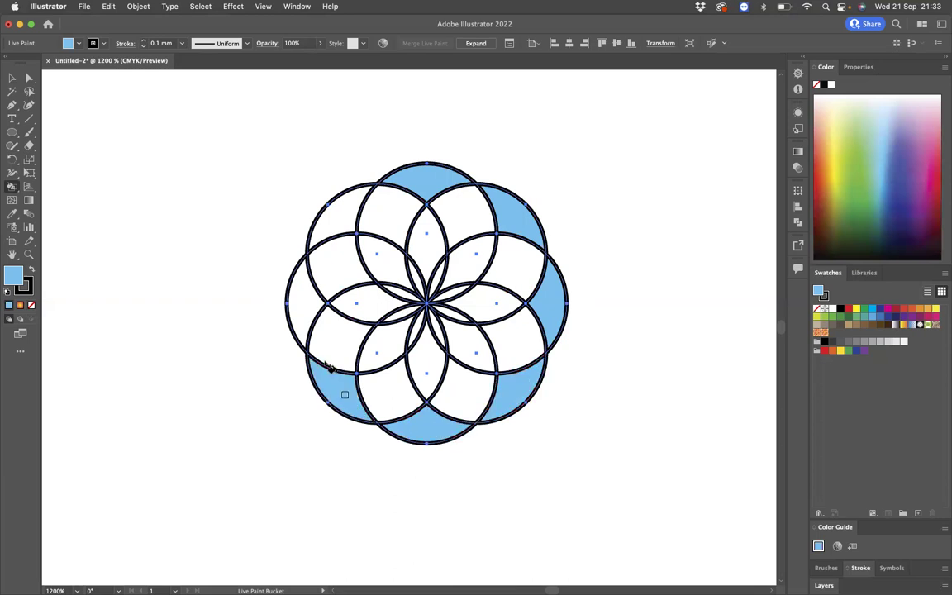
click(308, 312)
click(338, 230)
- Fill the eight inner segments and the top inner petal dark purple
click(820, 181)
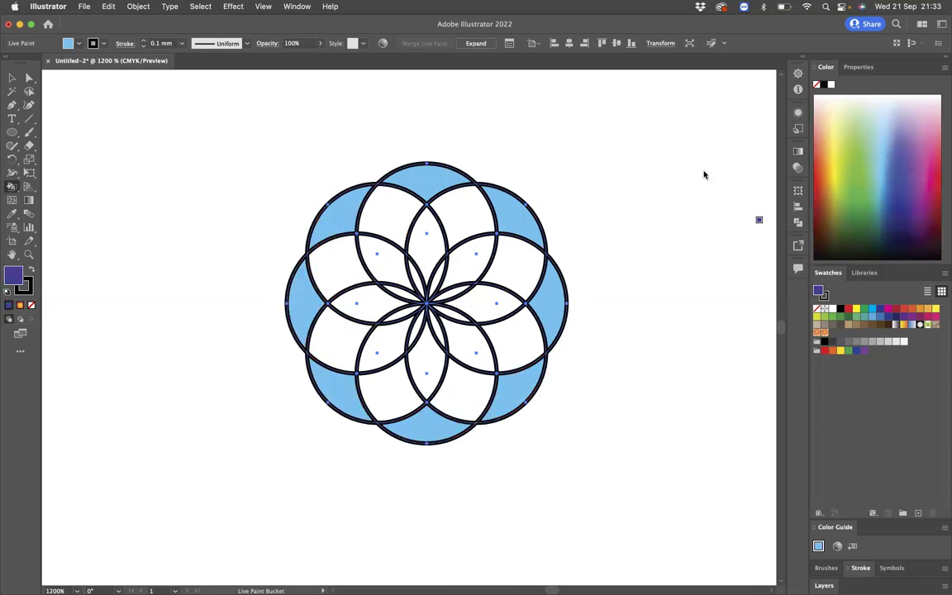
click(416, 212)
click(468, 216)
click(515, 261)
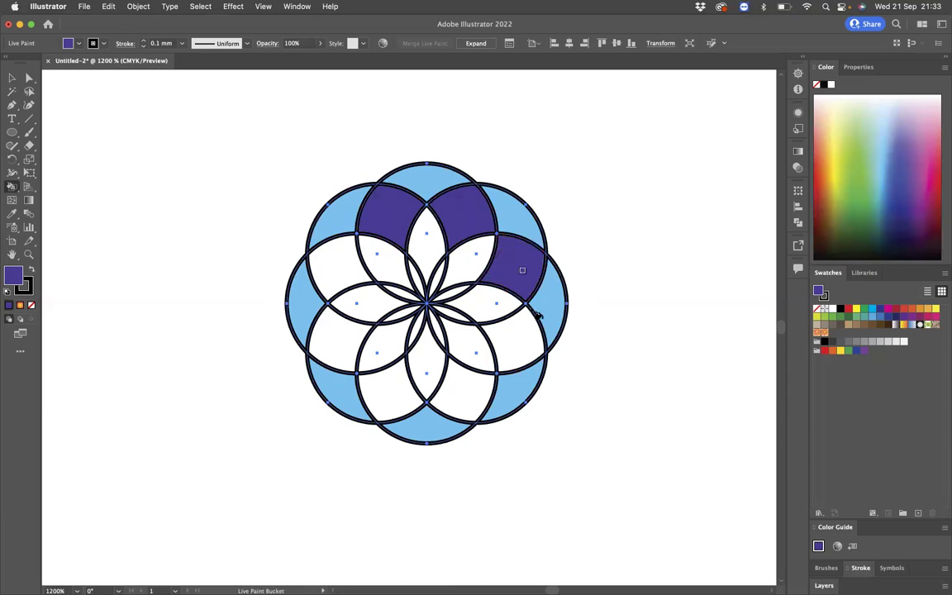
click(516, 335)
click(469, 395)
click(376, 384)
click(364, 347)
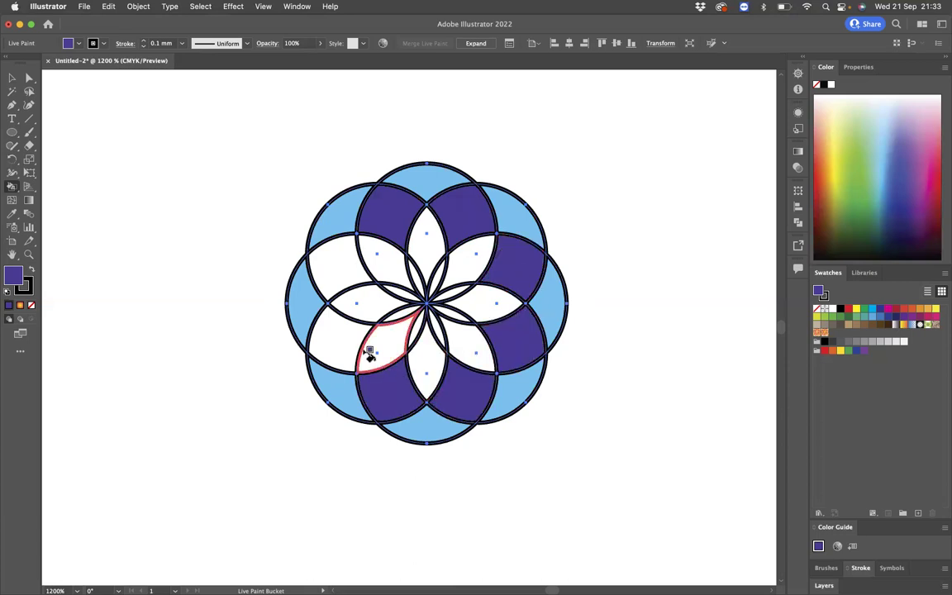
click(331, 272)
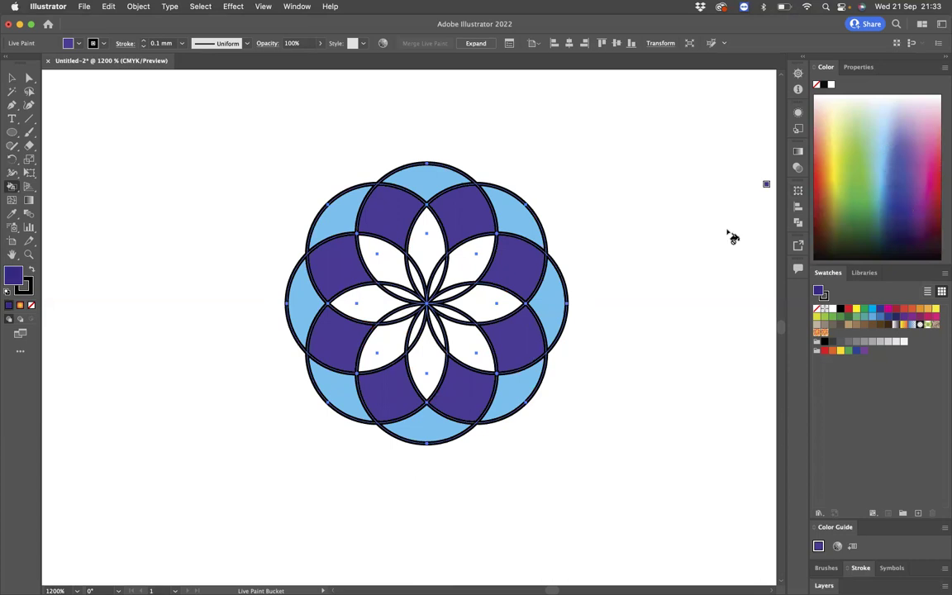
click(422, 252)
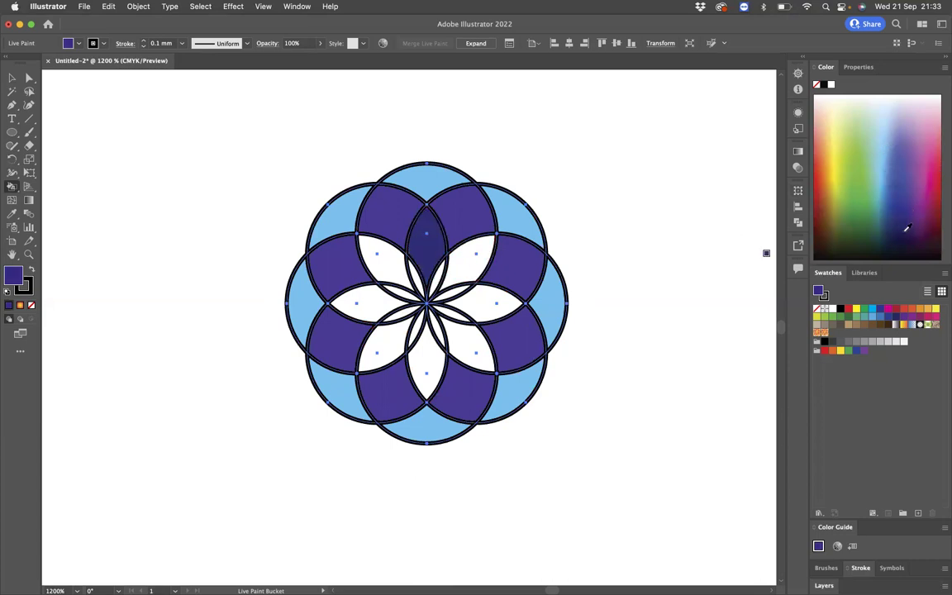
- Fill the eight inner petals a darker navy
click(907, 224)
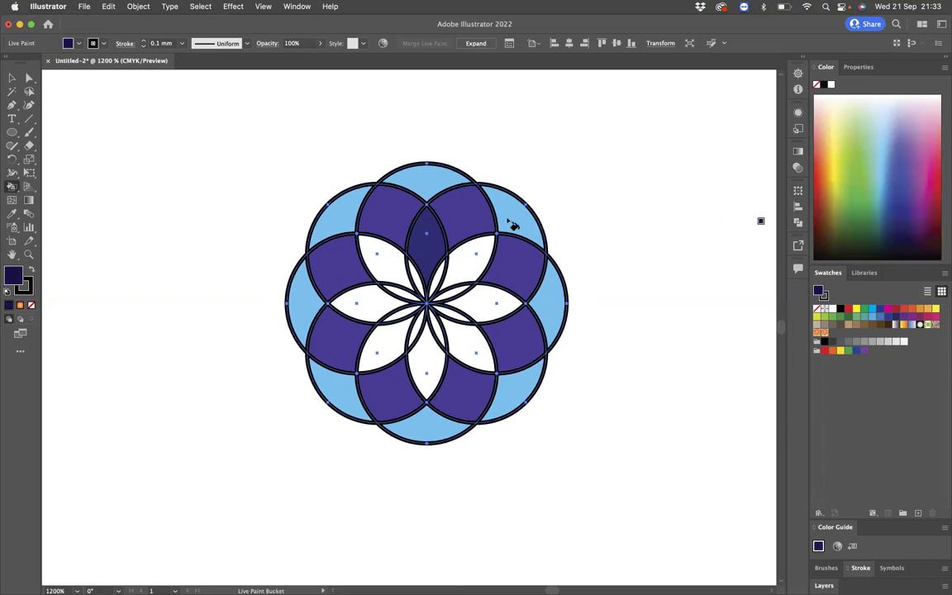
click(423, 245)
click(453, 263)
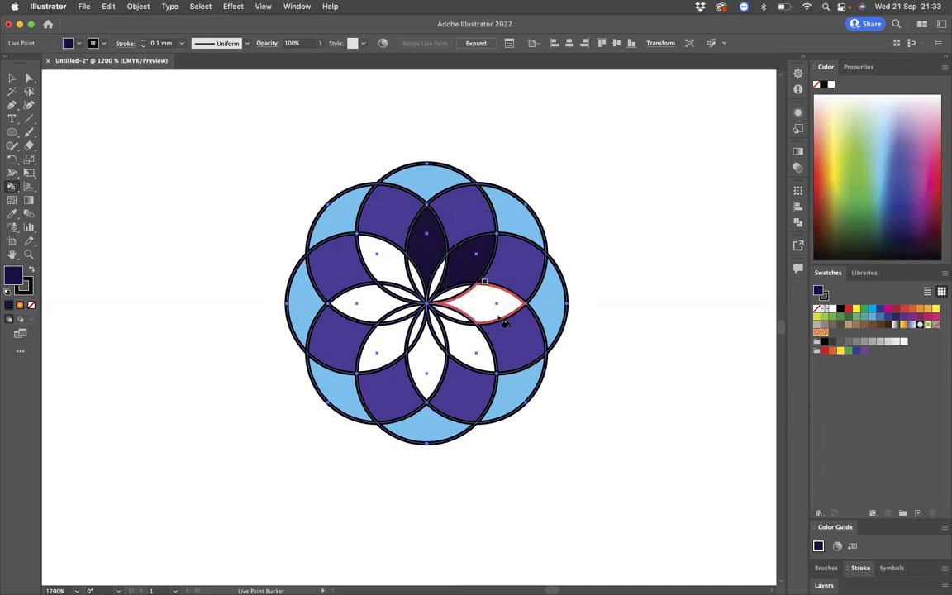
click(494, 302)
click(469, 360)
click(425, 371)
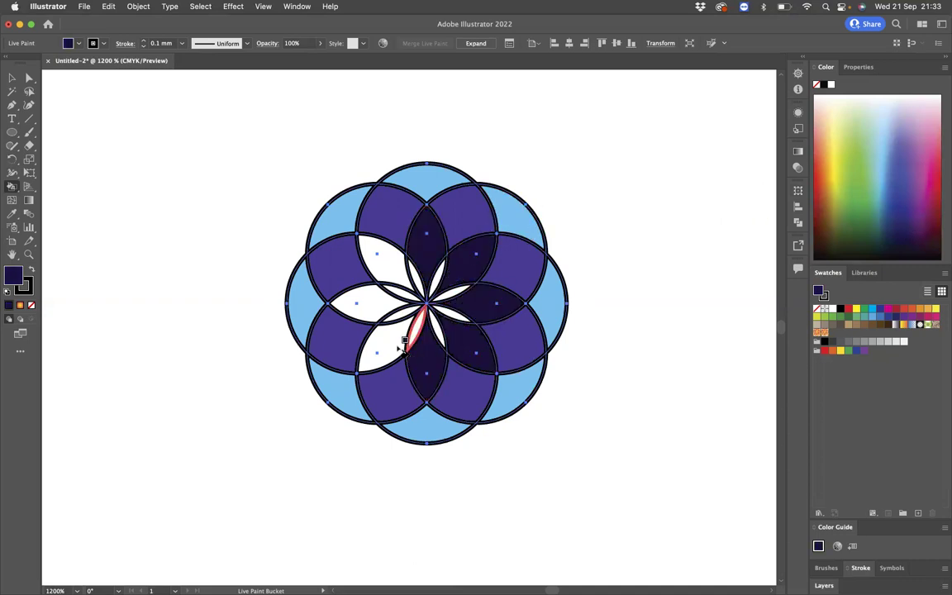
click(401, 343)
click(390, 303)
click(379, 258)
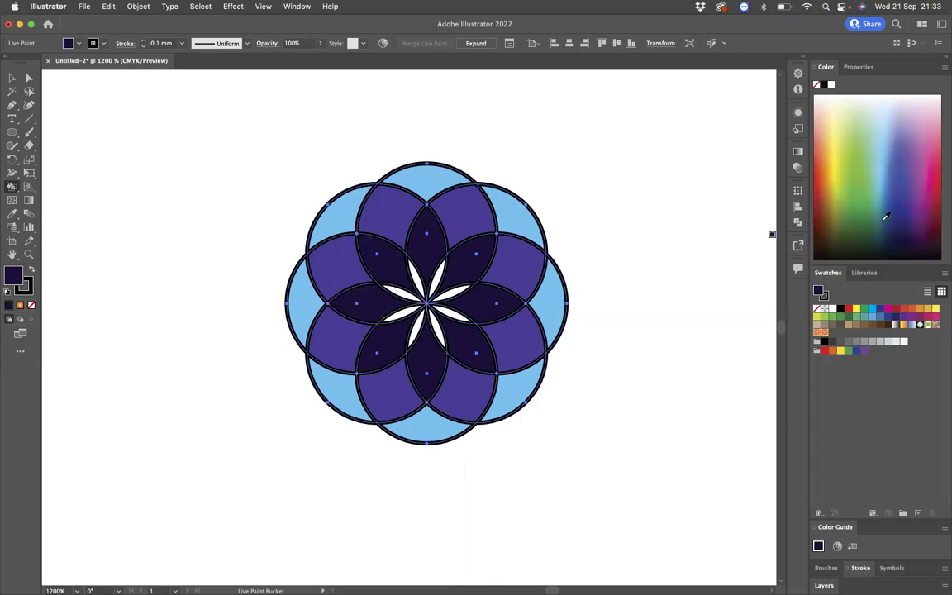
- Fill the central slivers orange to form the eight-pointed star
click(822, 156)
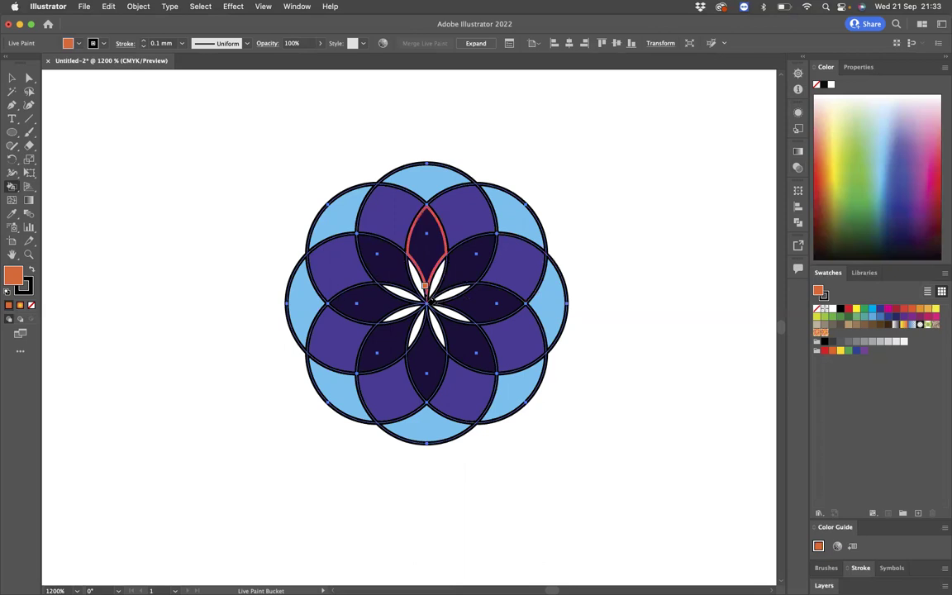
click(417, 277)
click(435, 272)
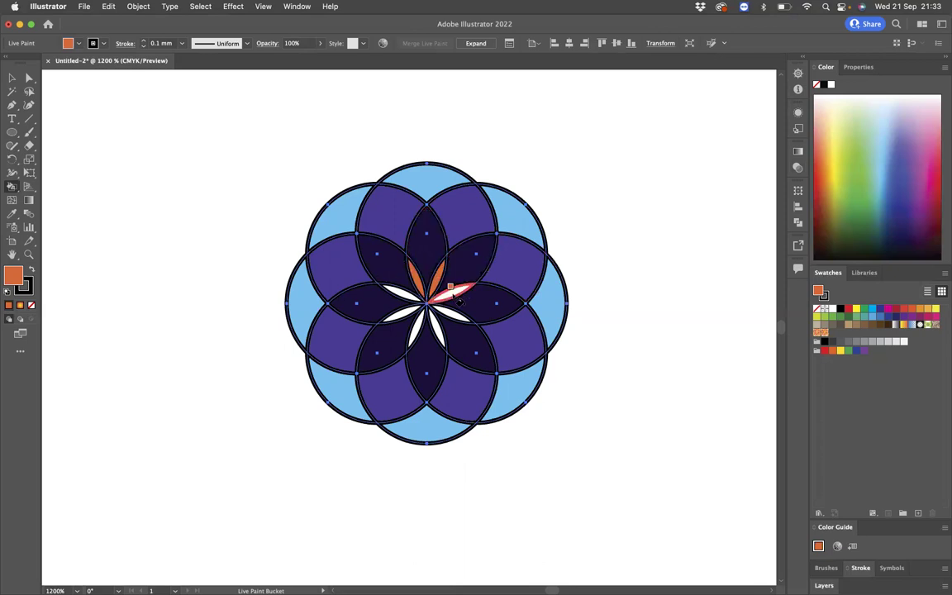
click(450, 302)
click(440, 329)
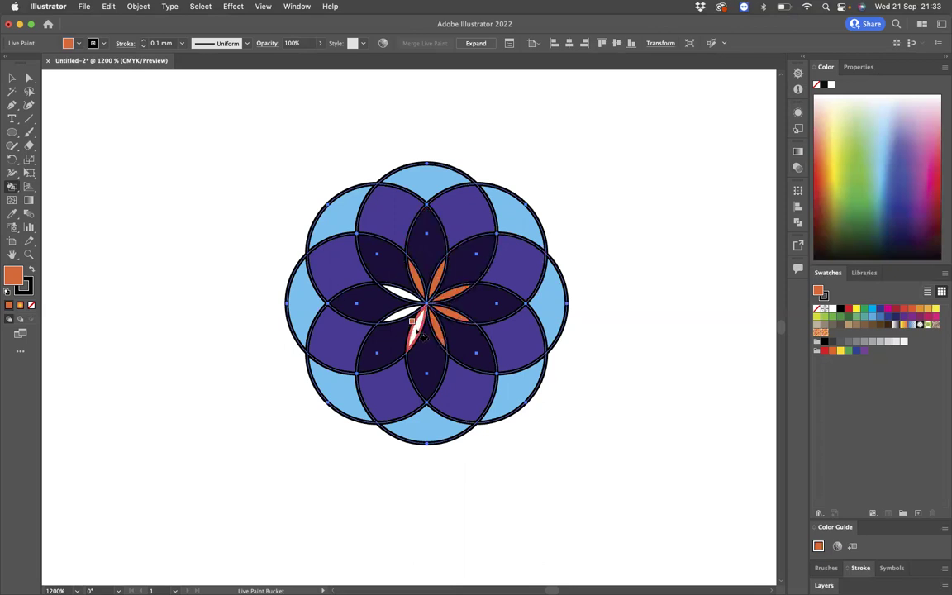
click(407, 319)
click(402, 289)
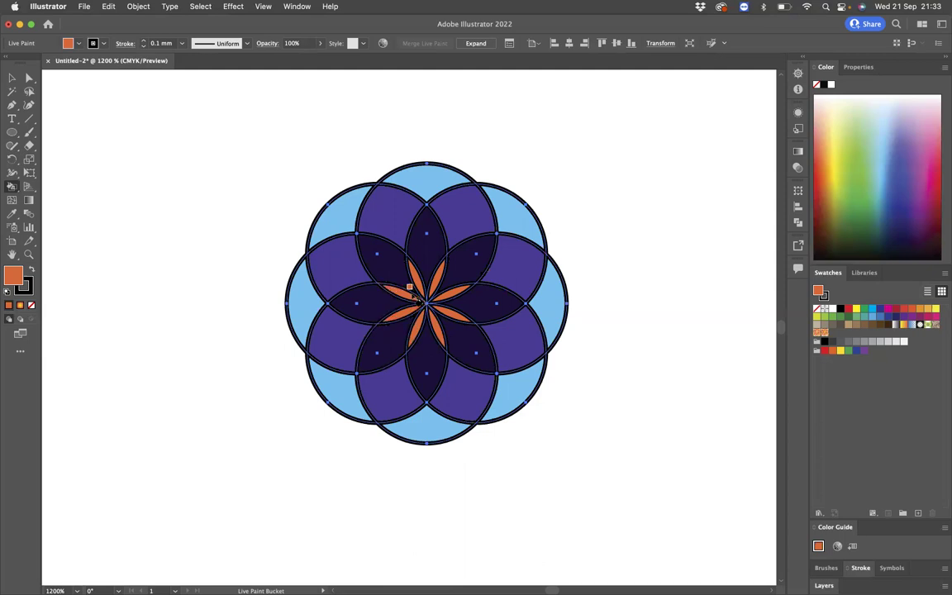
- Strip the rosette's black outlines by resetting default colours and setting stroke to None, then reselect it
key(v)
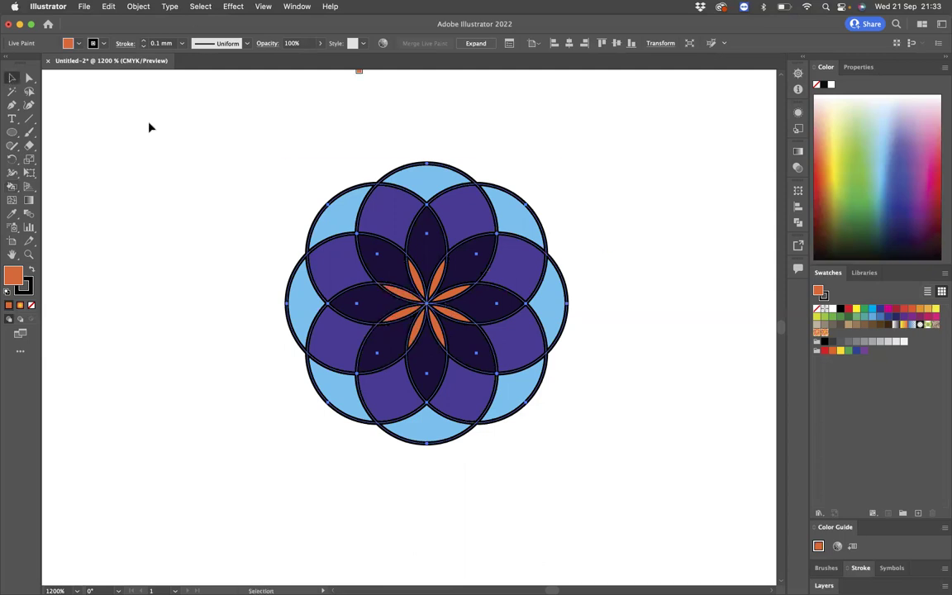
drag(202, 136, 618, 414)
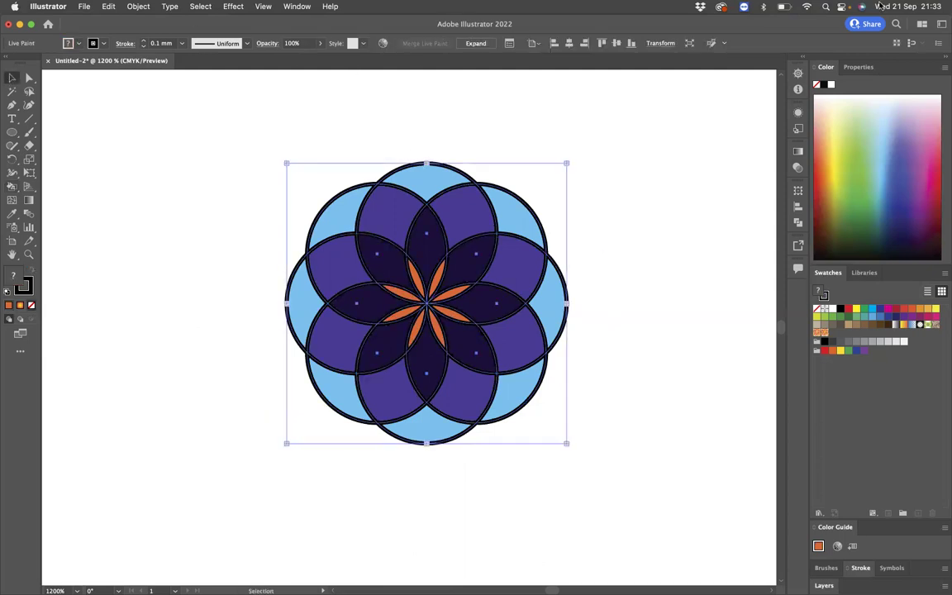
click(7, 291)
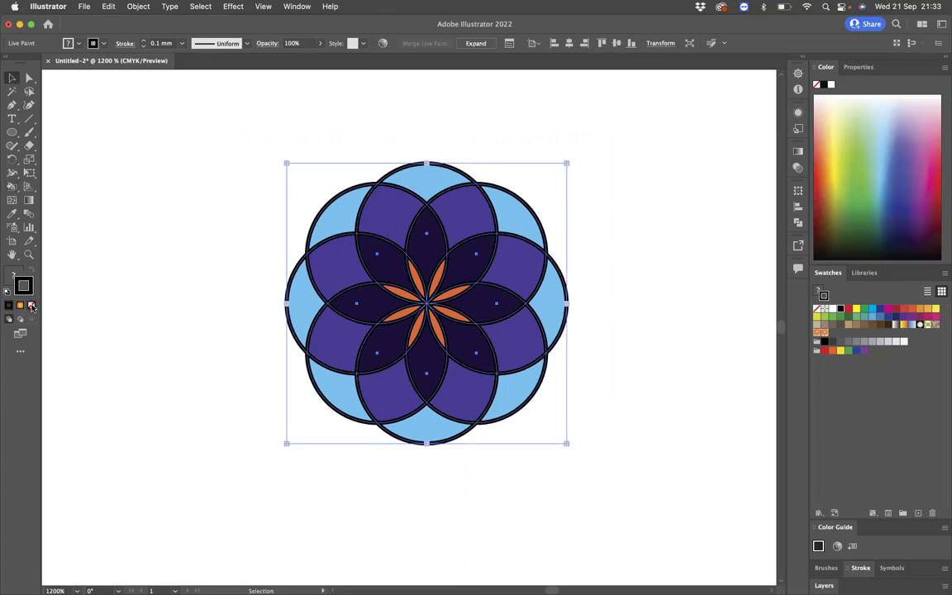
click(31, 306)
click(251, 256)
drag(253, 169, 653, 499)
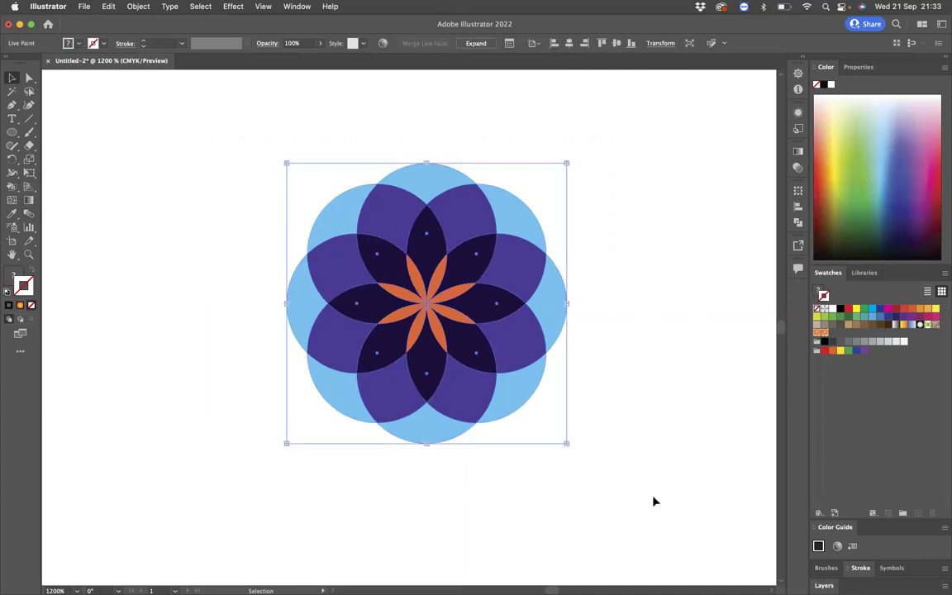
- Apply Effect > 3D and Materials > Inflate to the rosette at 10 pt depth and 100% volume
click(233, 7)
mouse_move(267, 92)
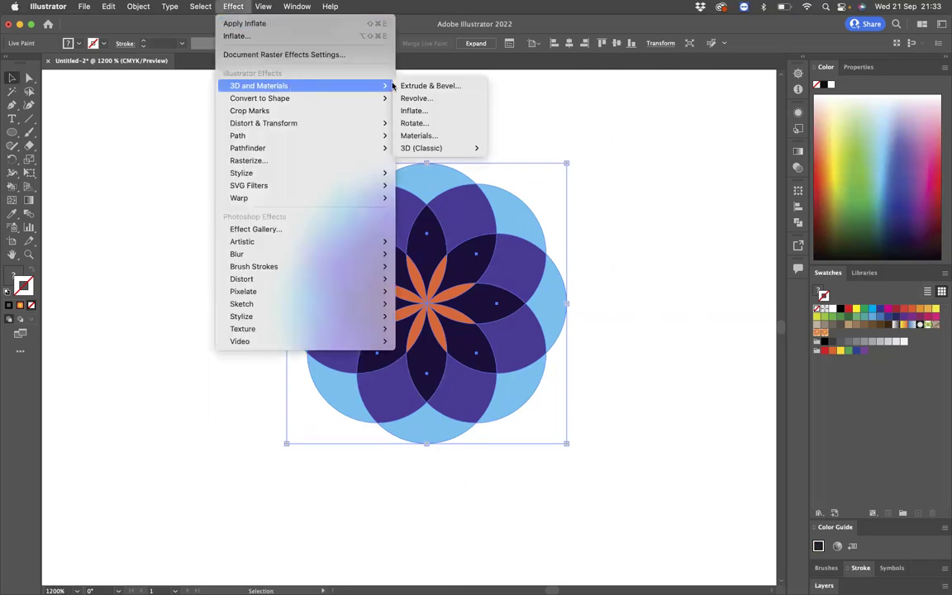
click(441, 117)
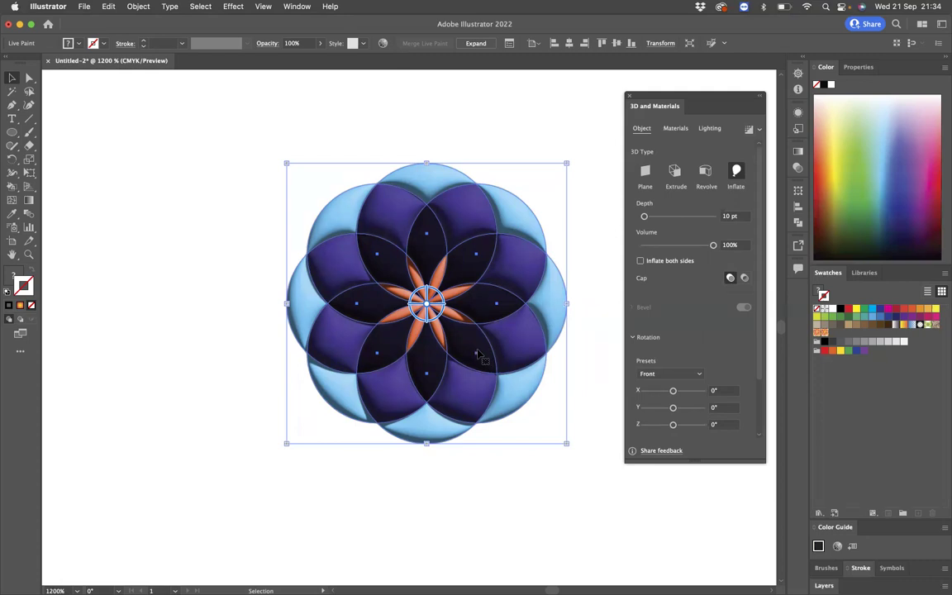
- Set the material to Roughness 0 and Metallic 0.33, then render with Ray Tracing enabled
click(676, 128)
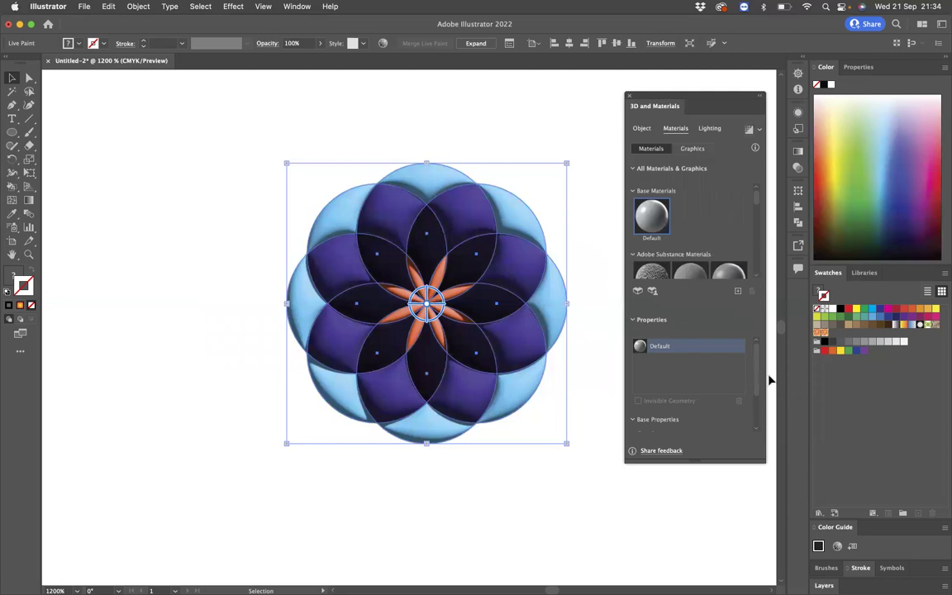
scroll(755, 384, down, 3)
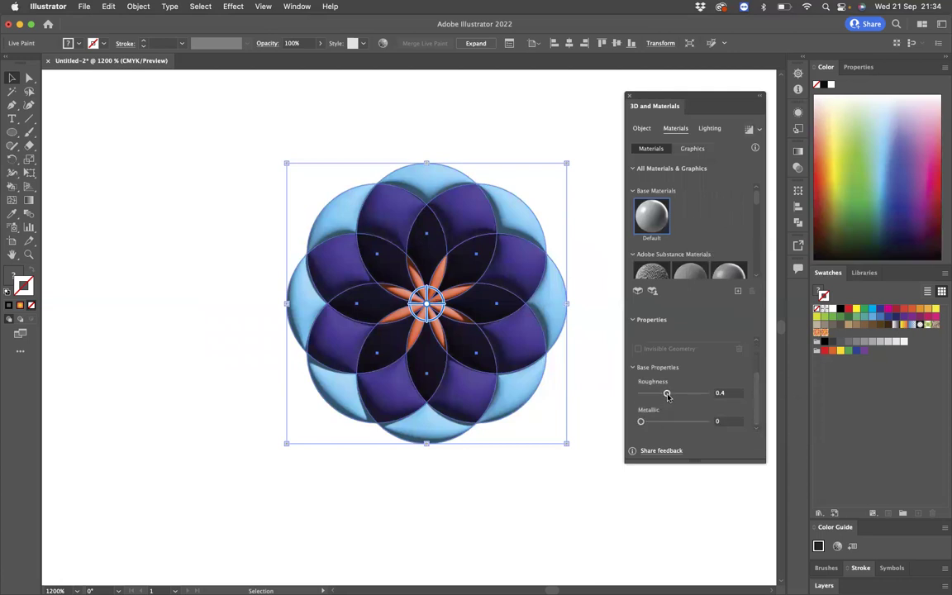
drag(667, 395, 666, 423)
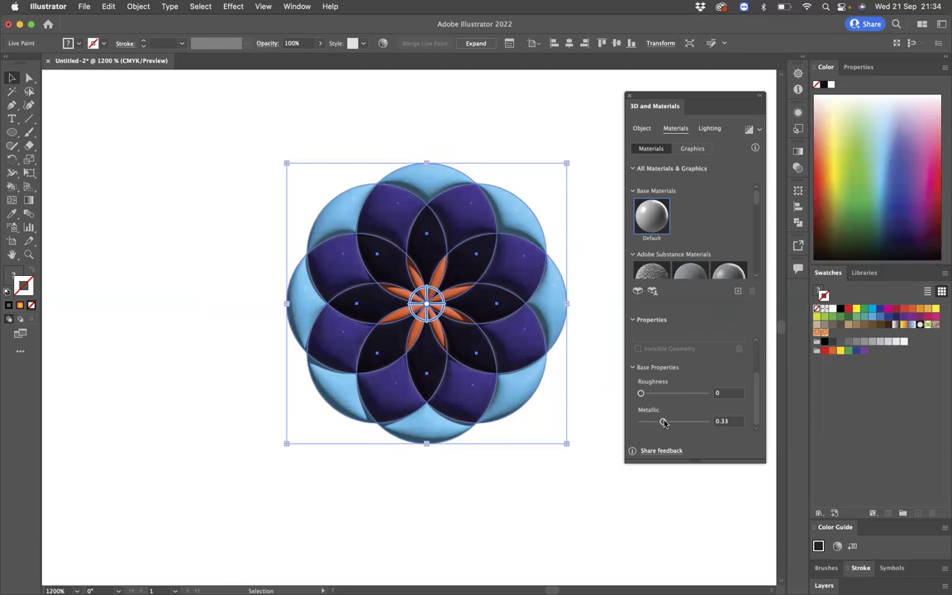
click(758, 131)
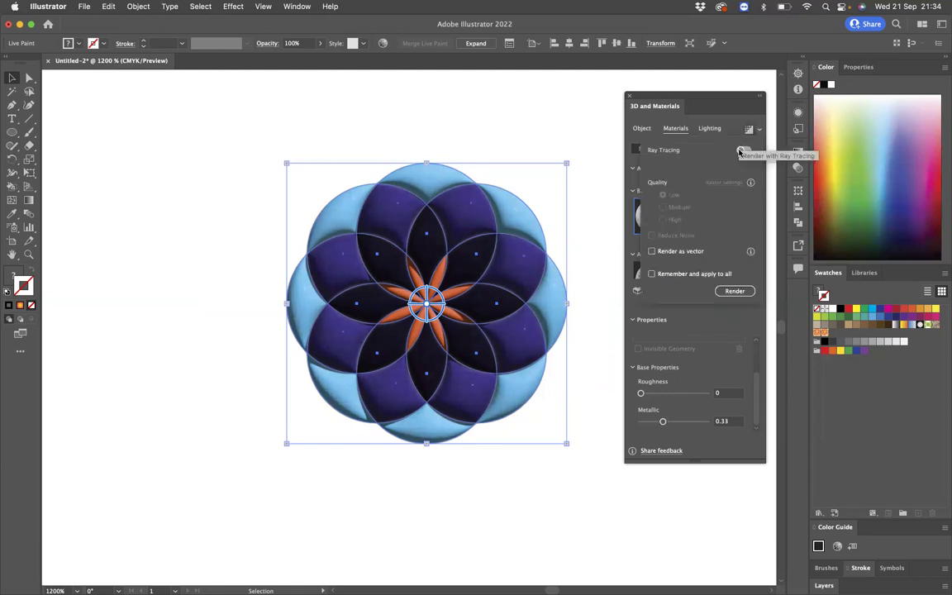
click(743, 151)
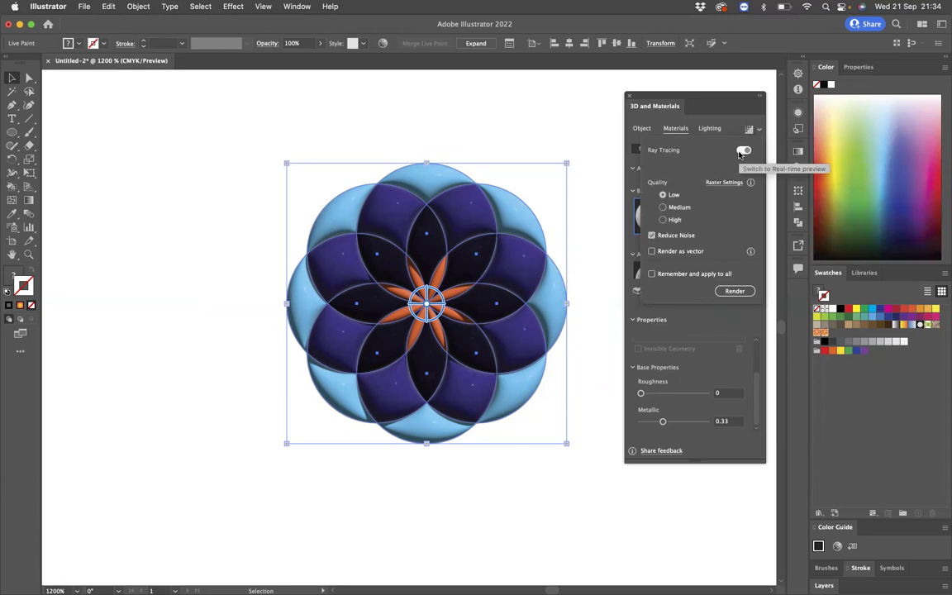
click(734, 293)
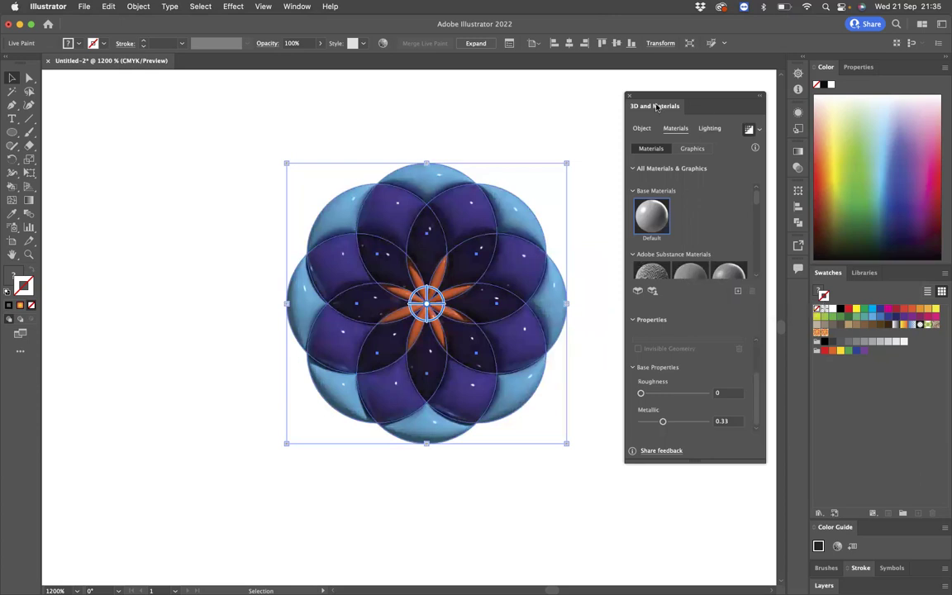
- Close the 3D and Materials panel, apply Object > Expand Appearance, and deselect
click(629, 98)
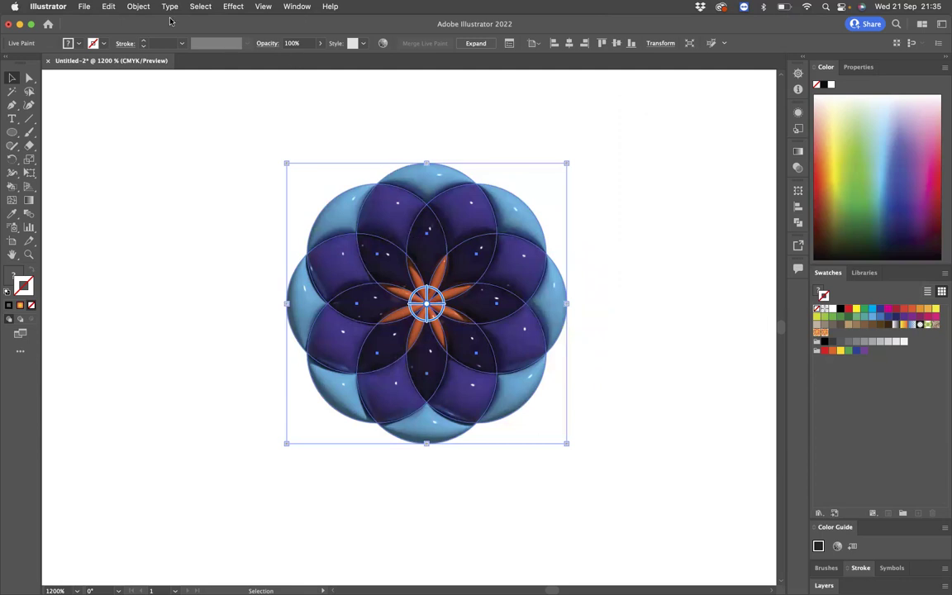
click(139, 7)
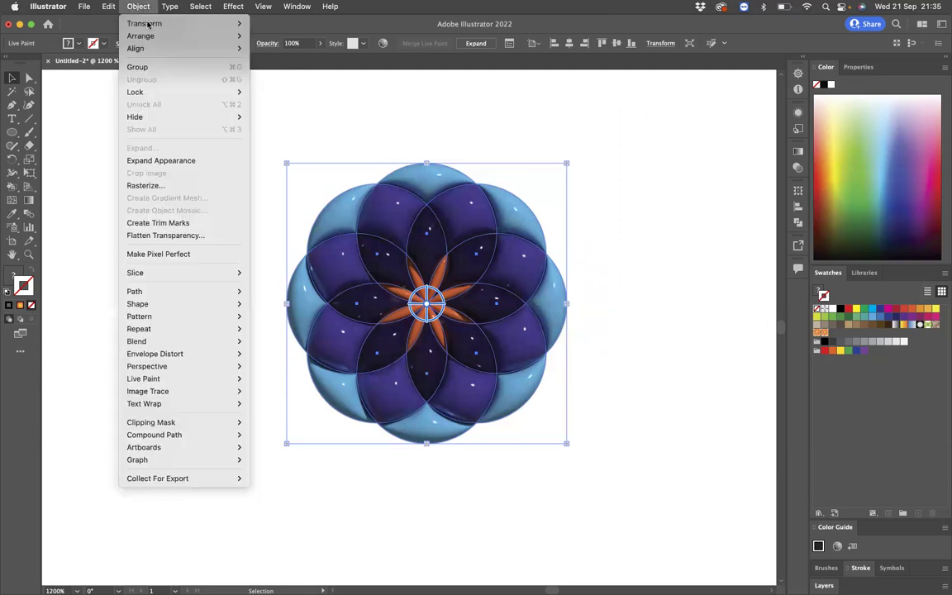
click(173, 162)
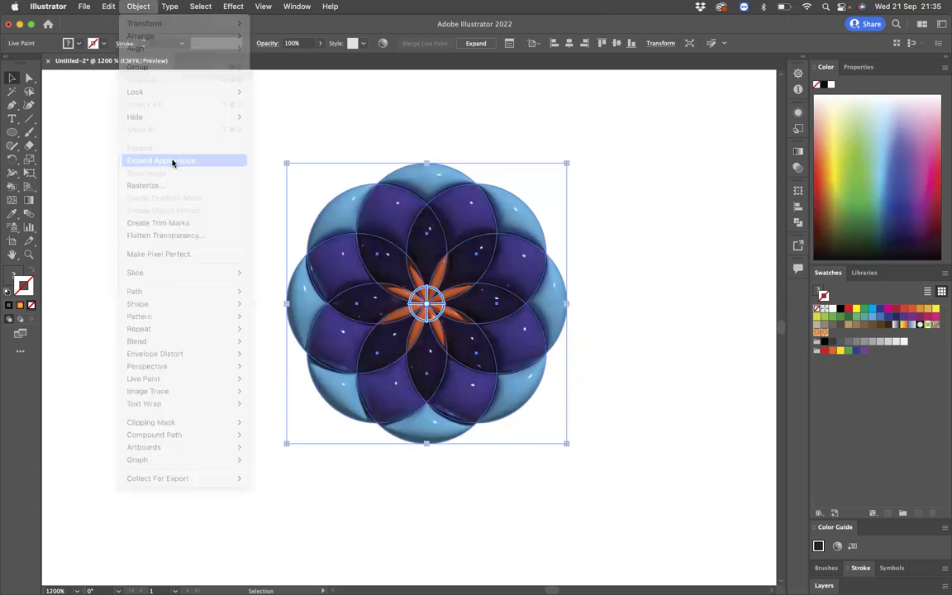
click(197, 181)
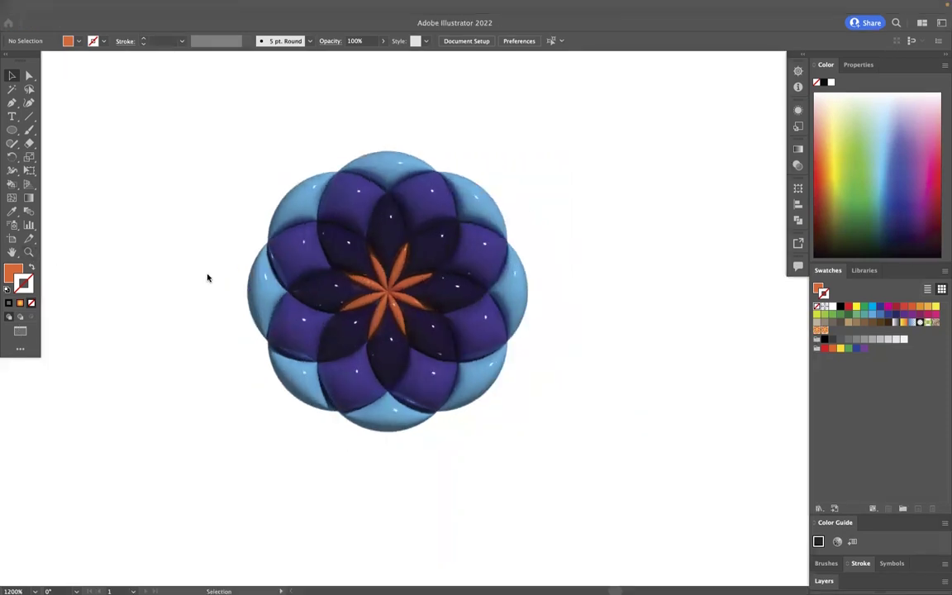
- Hide the interface with F and pan so the glossy rosette sits centred on the canvas
key(f)
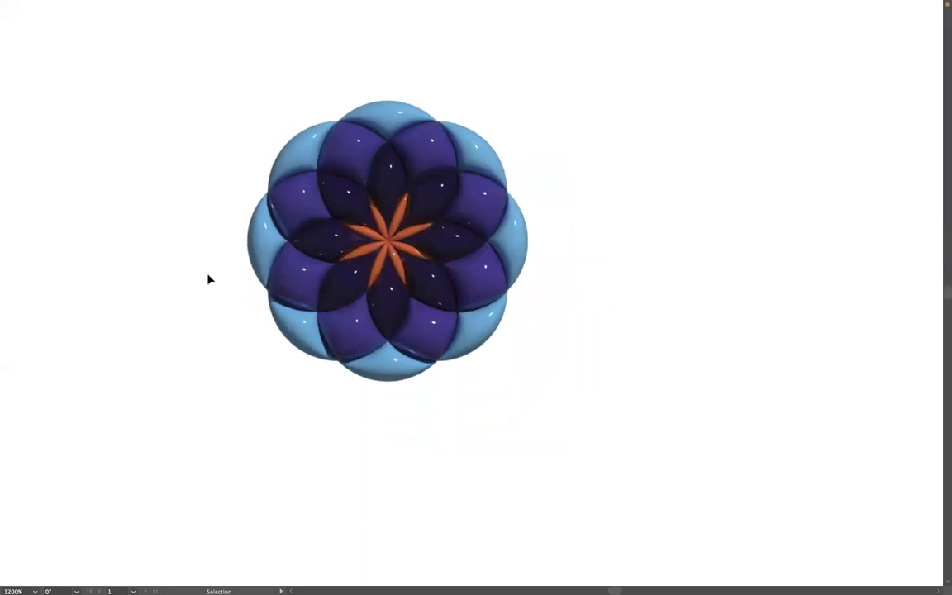
drag(543, 379, 620, 443)
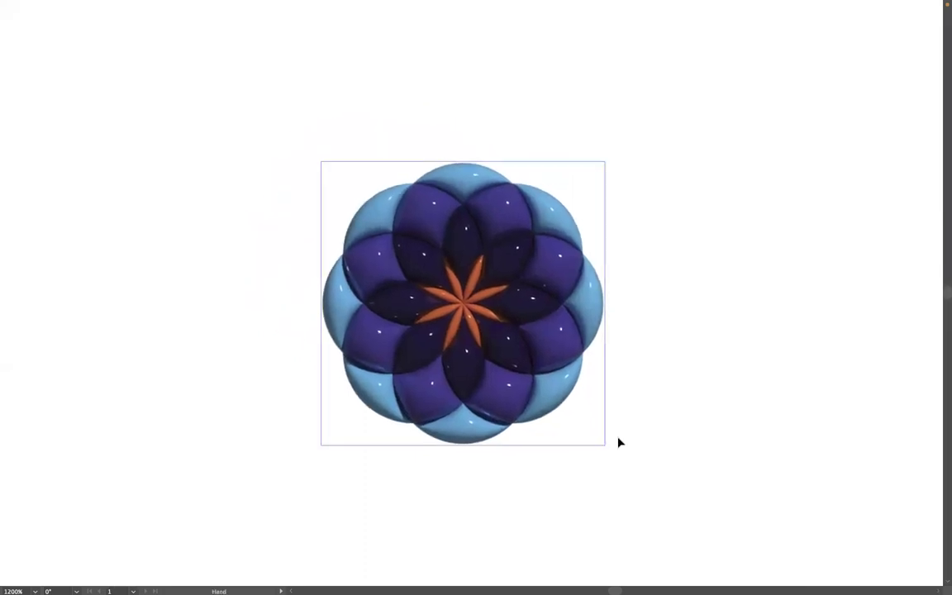